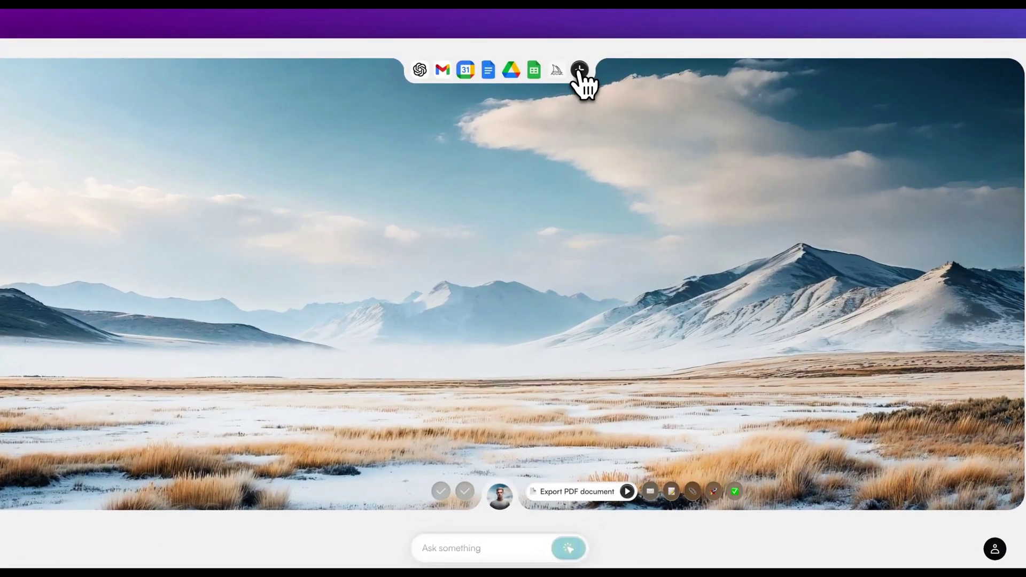
Browse the App Store's app list, then close it to return to the desktop with Firefox available.
left_click(580, 69)
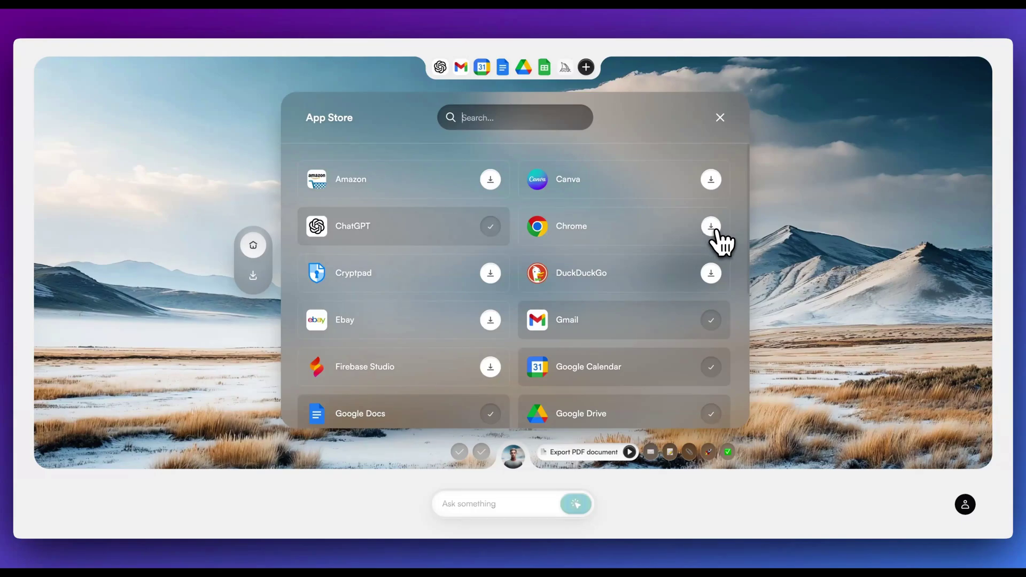
scroll(559, 352, "down", 4)
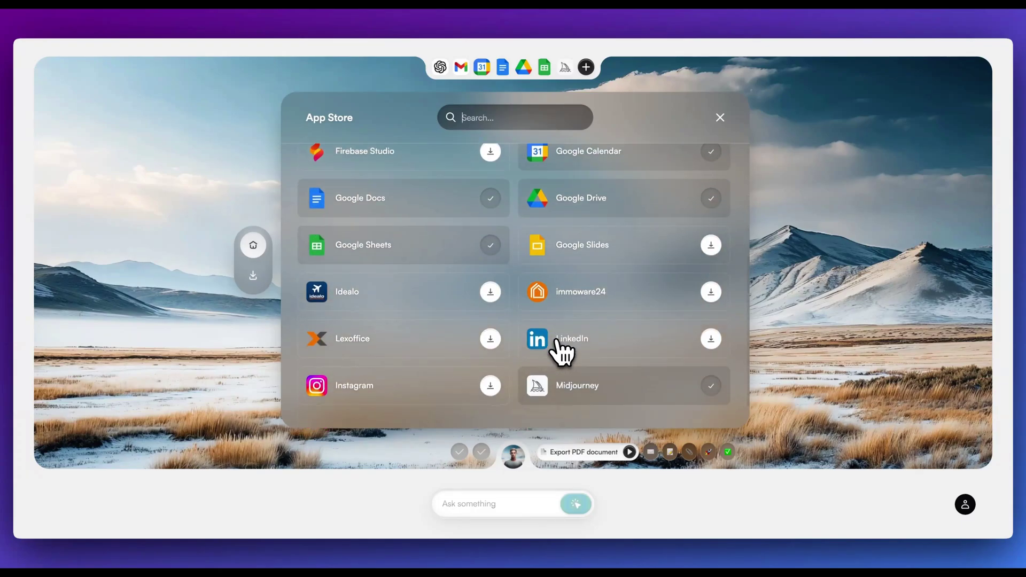
scroll(555, 348, "down", 1)
scroll(566, 299, "up", 5)
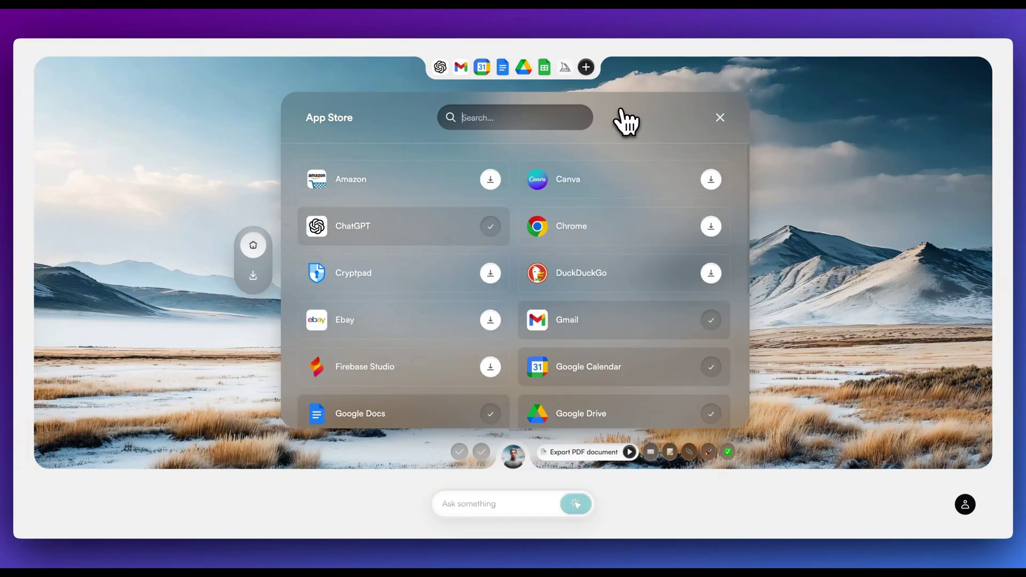
scroll(523, 177, "down", 1)
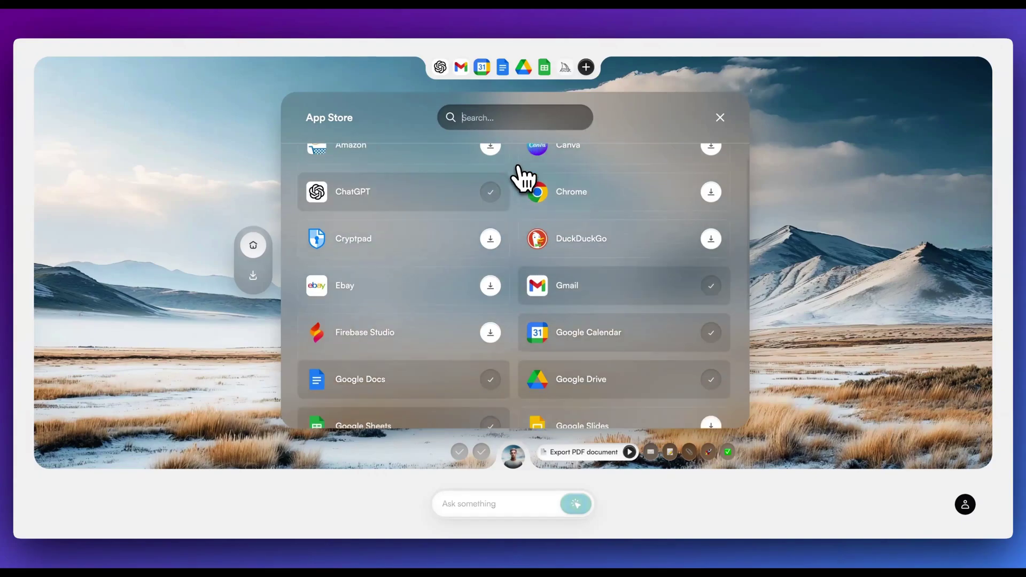
scroll(522, 177, "down", 4)
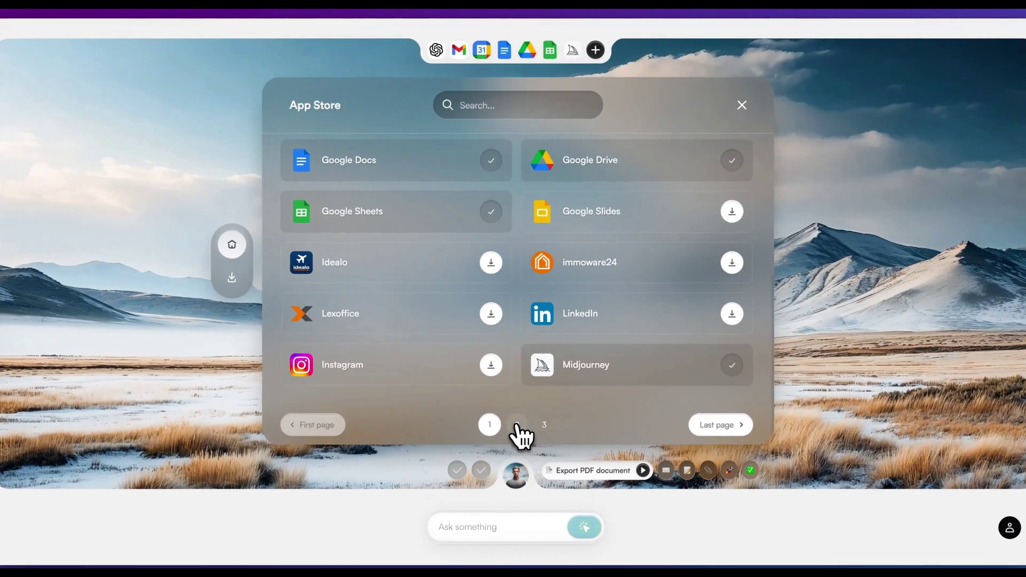
left_click(522, 433)
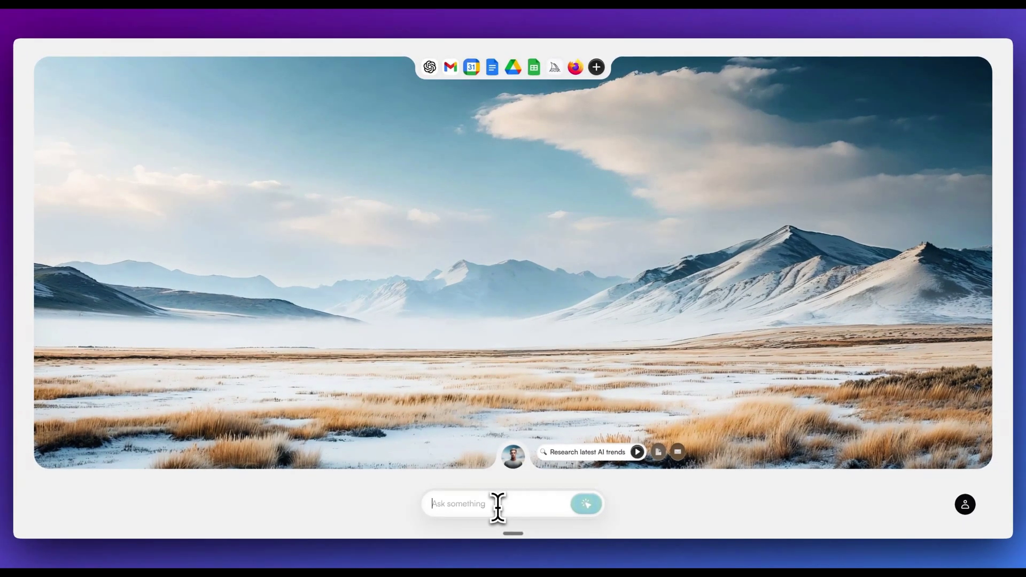
Dictate a request asking the agent to research the latest AI trends.
key("ctrl+super")
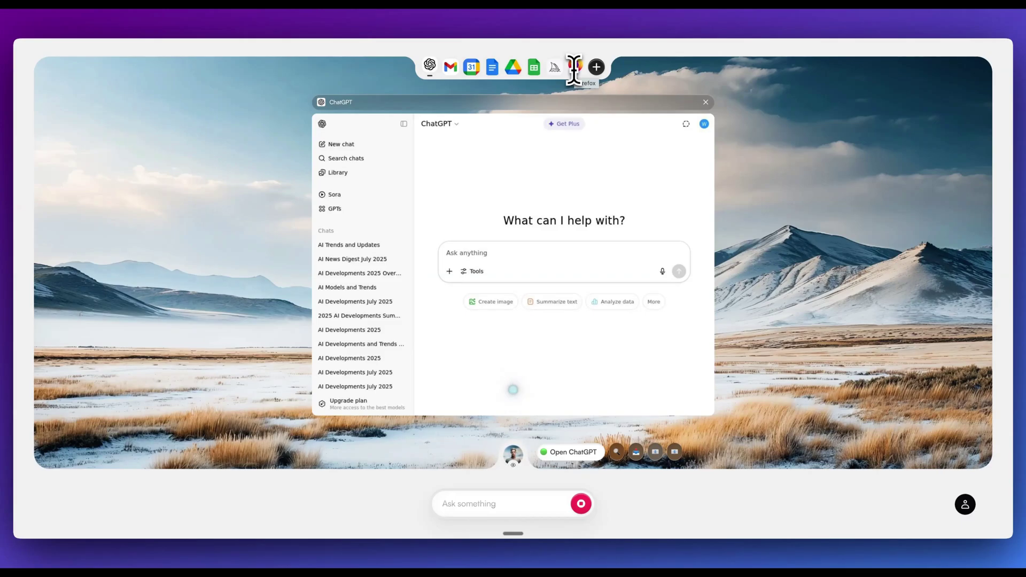
Ask ChatGPT for this week's latest AI trends, then request 'Put this into a document.'.
type("hat are the latest AI trends and developments from this week? Please provide a comprehensive overview of major announcements, breakthroughs, and industry updates that I can use for a professional AI news digest.")
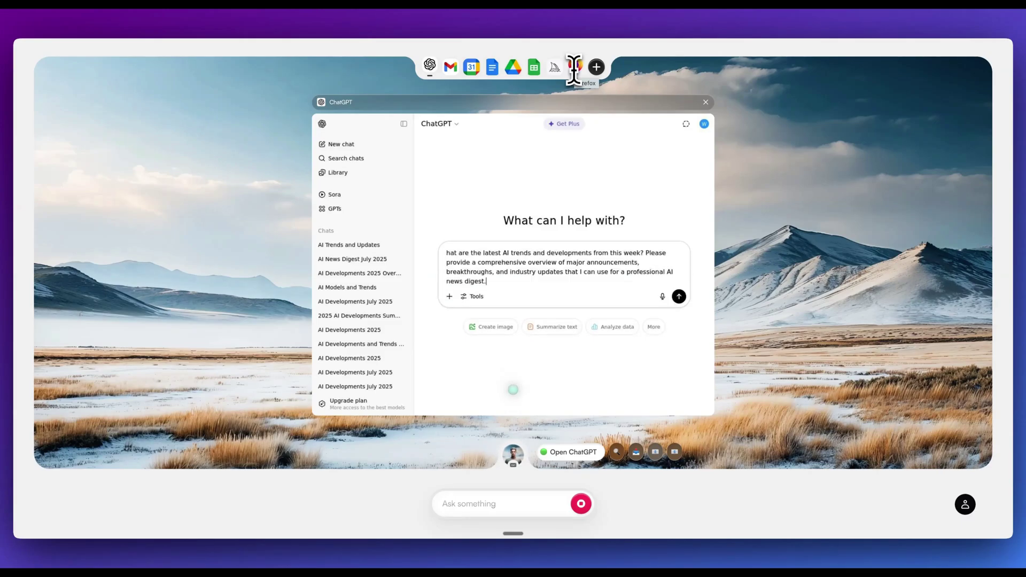
key("Return")
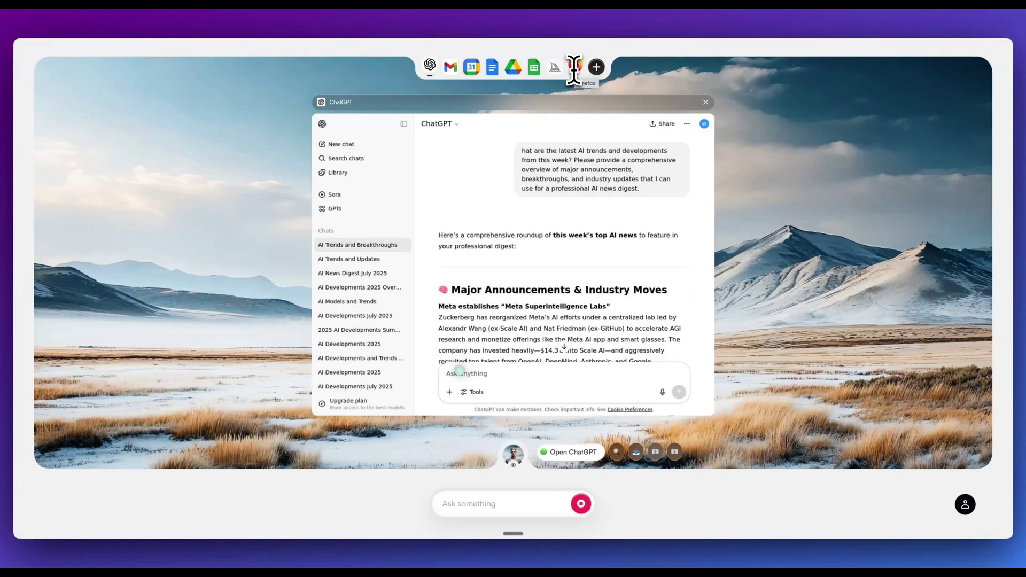
type("Put this into a document.")
key("Return")
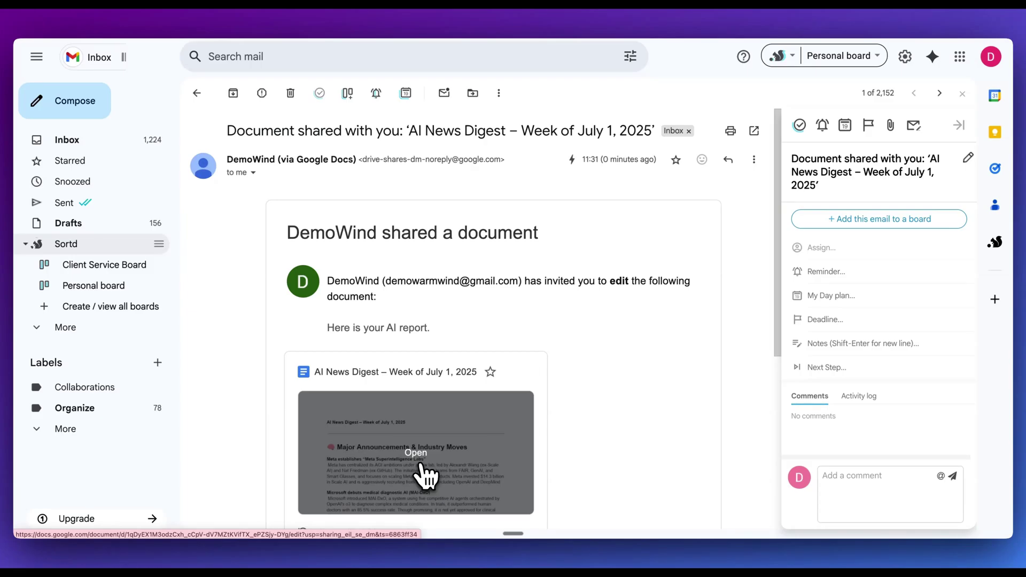
scroll(460, 471, "down", 2)
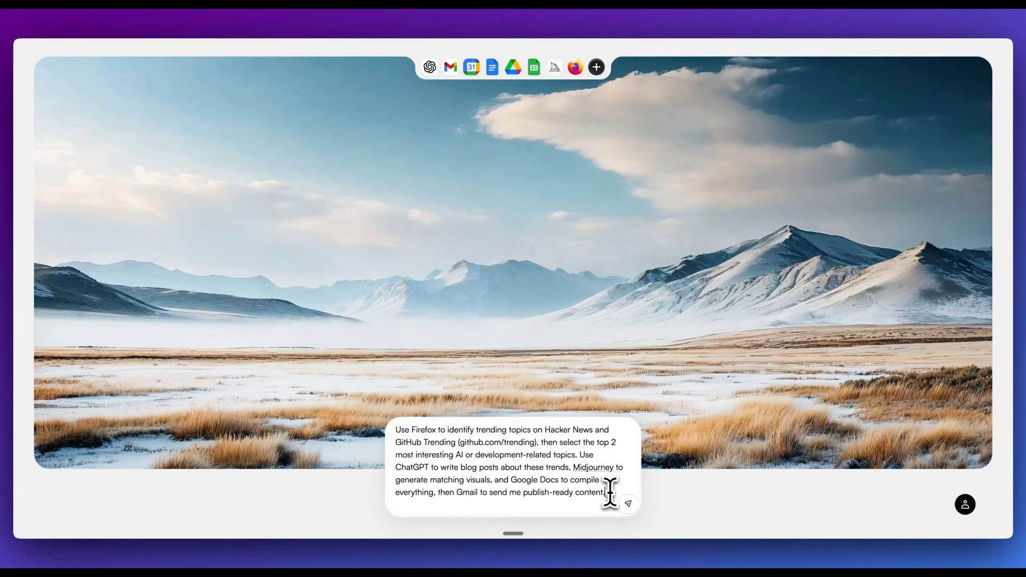
Submit the task to find trending AI topics on Hacker News and GitHub and e-mail blog posts.
key("Return")
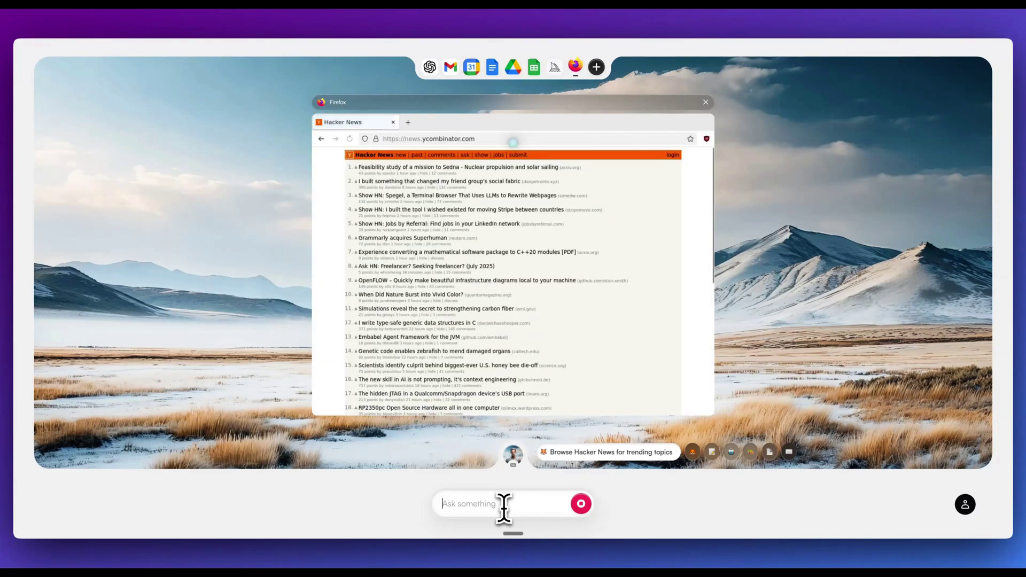
Focus the agent's Ask something bar, ready for a new request.
left_click(504, 508)
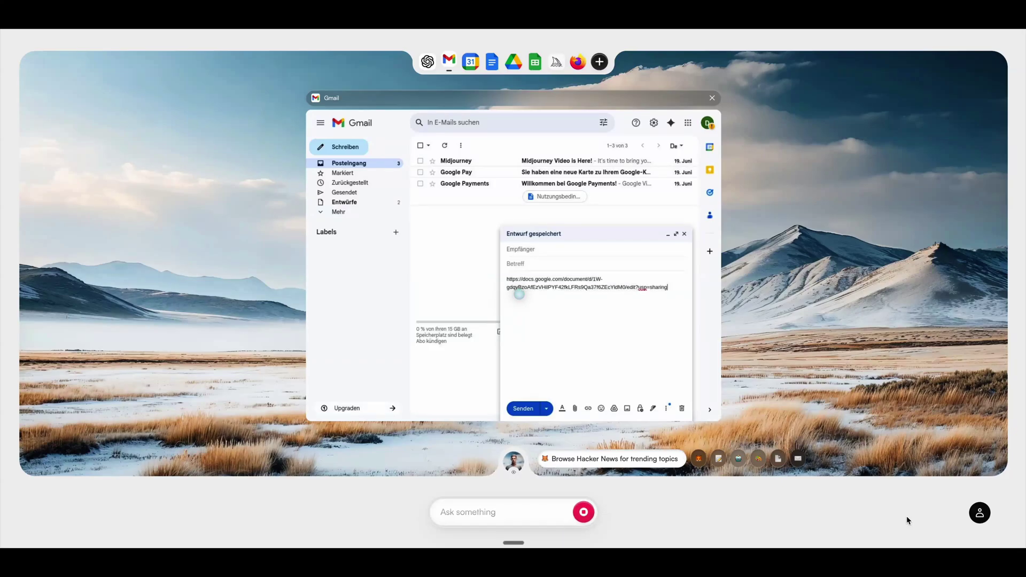
Scroll through the App Store, then view Installed Apps: ChatGPT, Gmail, Docs, Drive, Sheets, Midjourney, Firefox.
left_click(600, 62)
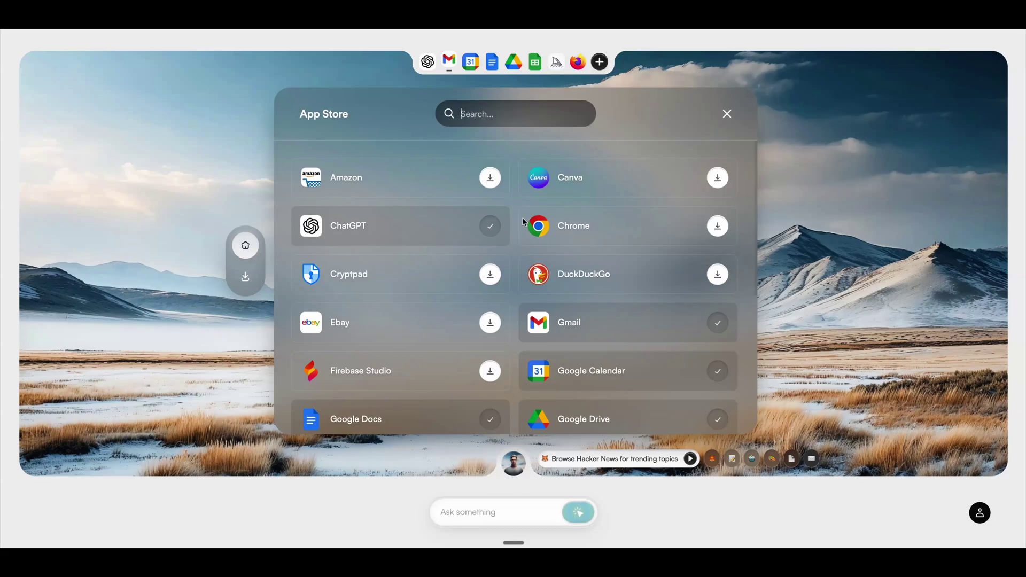
scroll(514, 272, "down", 1)
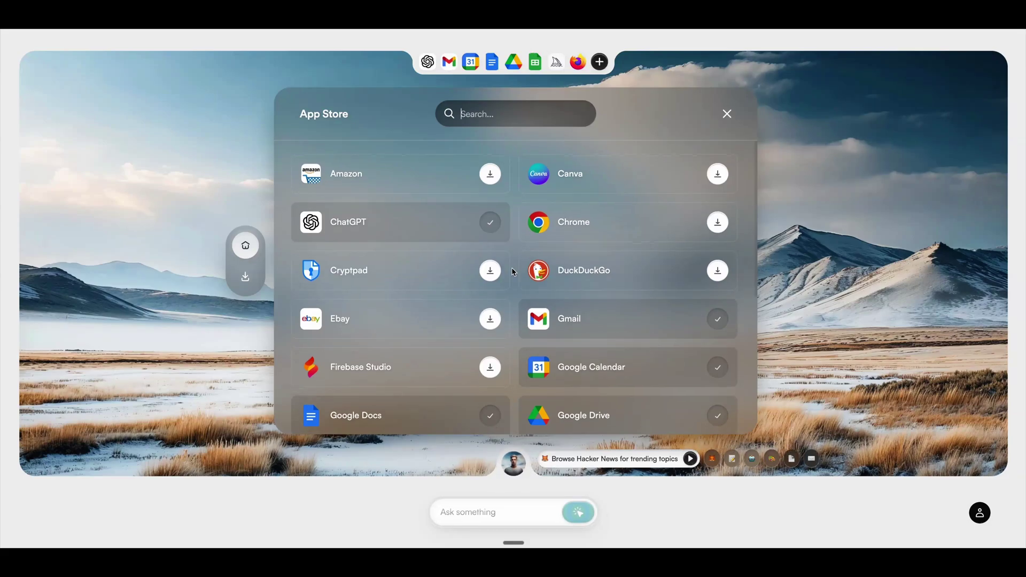
scroll(514, 272, "up", 1)
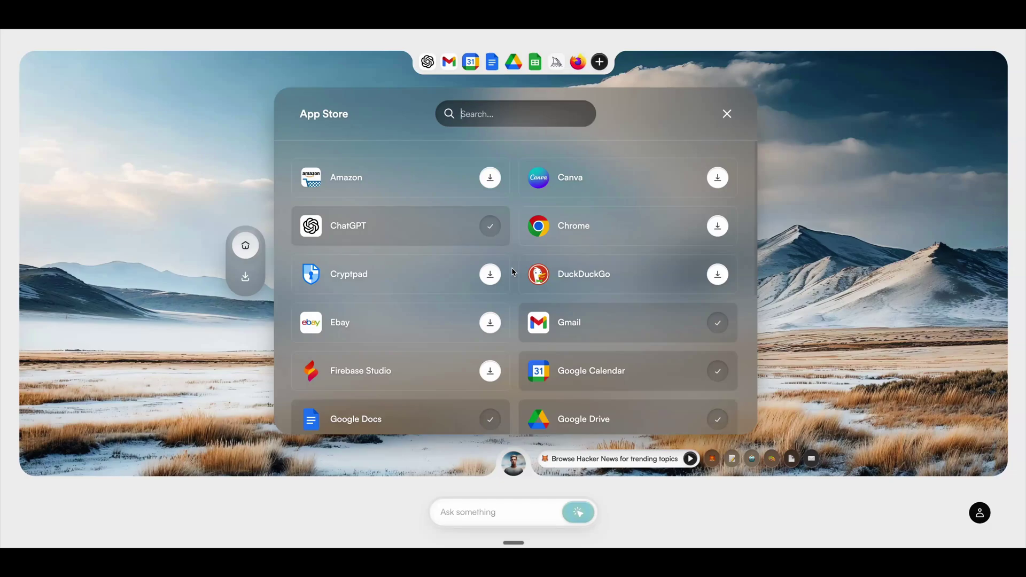
scroll(513, 309, "down", 5)
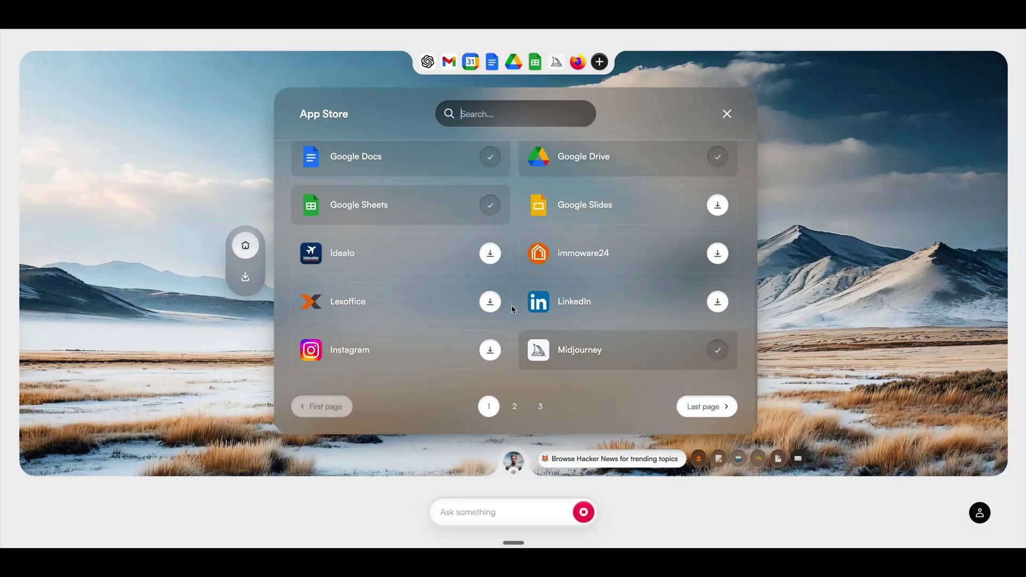
left_click(246, 276)
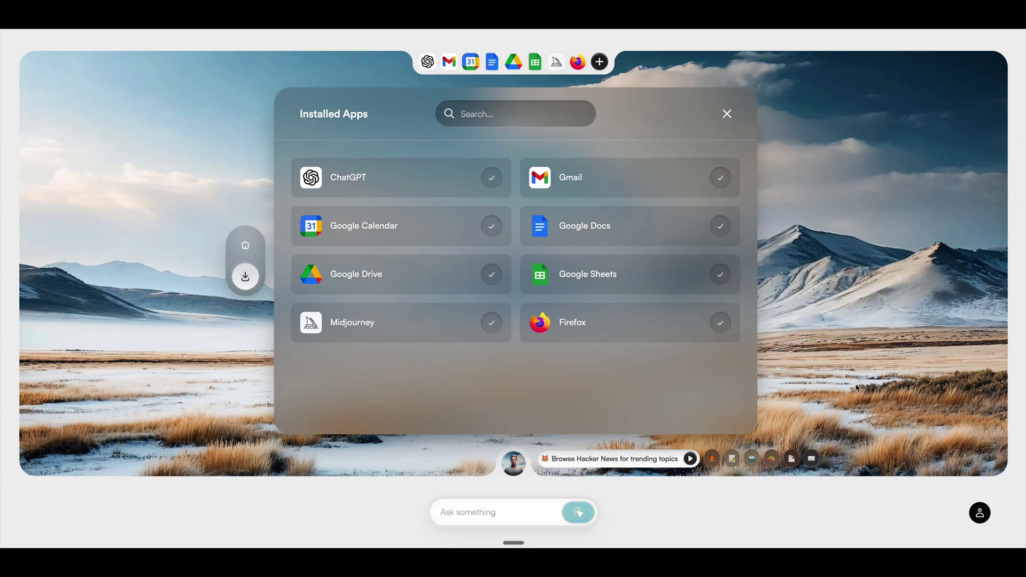
Open account settings at Workspaces, showing the current workspace and two unused slots.
left_click(980, 513)
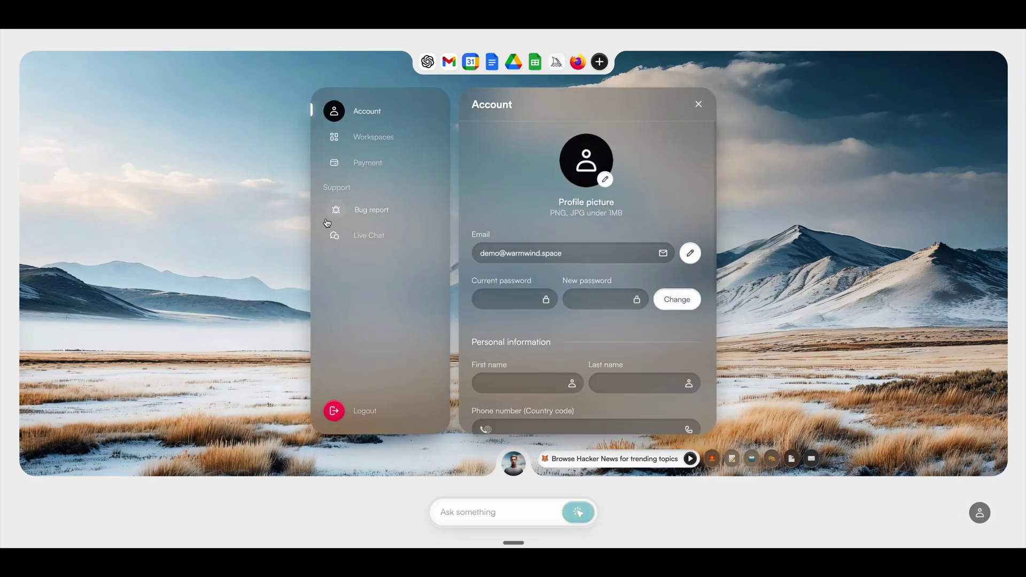
left_click(364, 143)
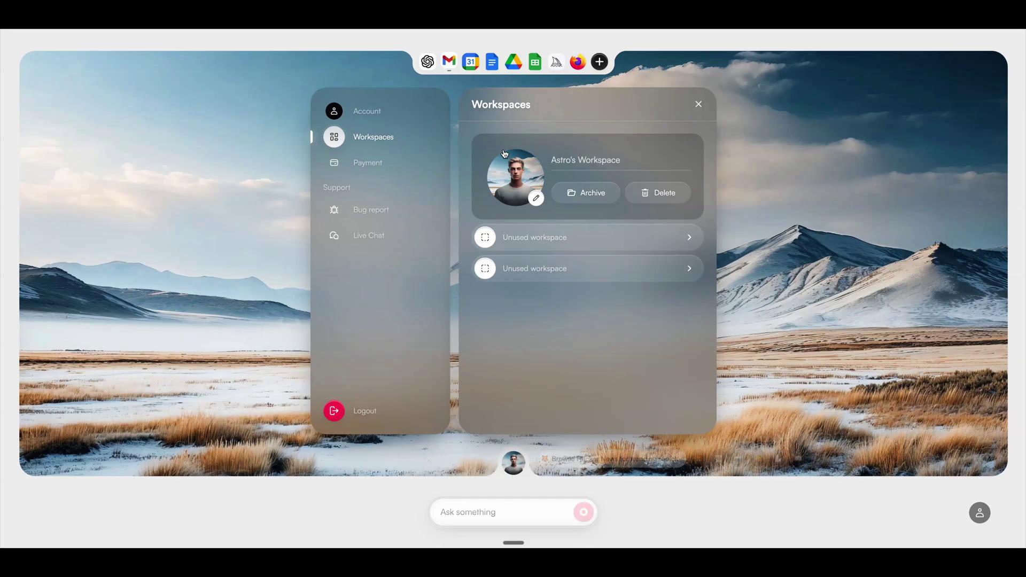
Create a workspace in an unused slot with the red-haired Julia agent and browse its apps.
left_click(506, 249)
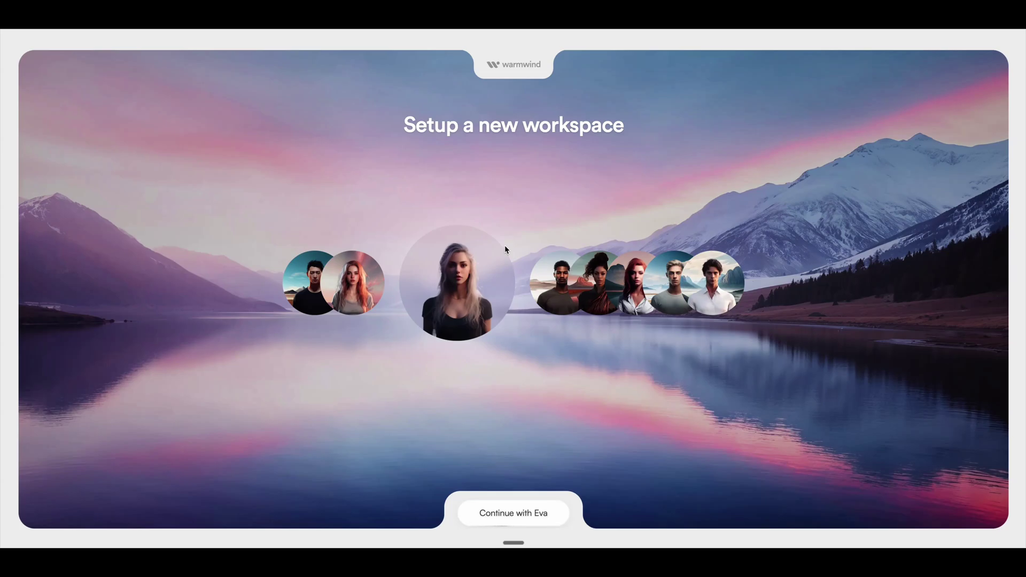
left_click(355, 280)
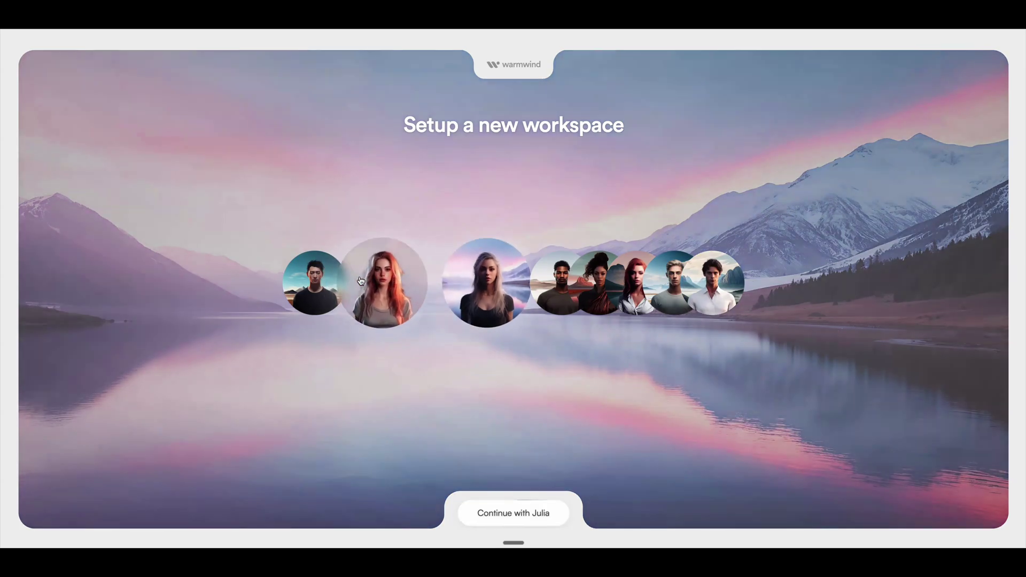
left_click(360, 277)
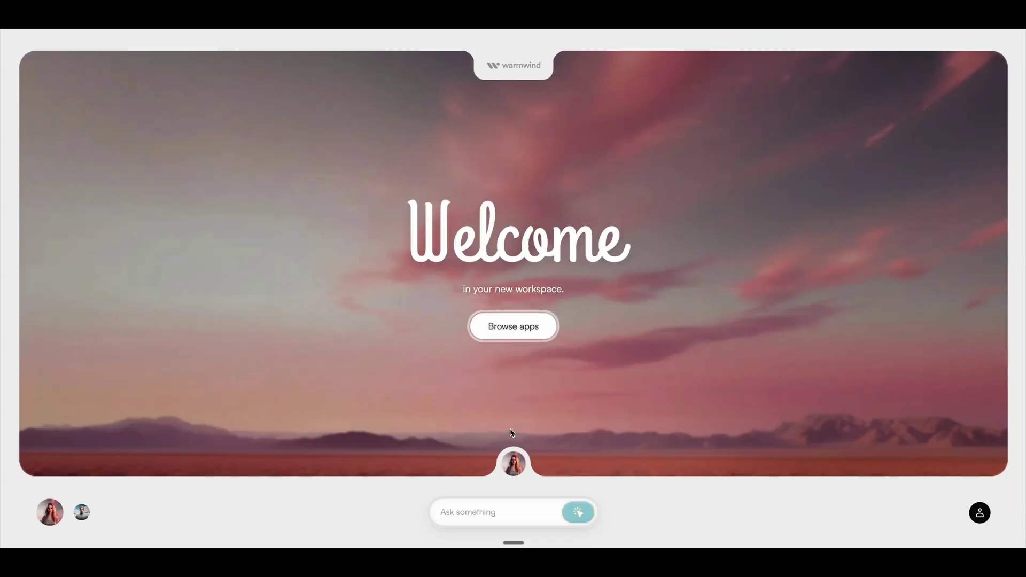
left_click(510, 325)
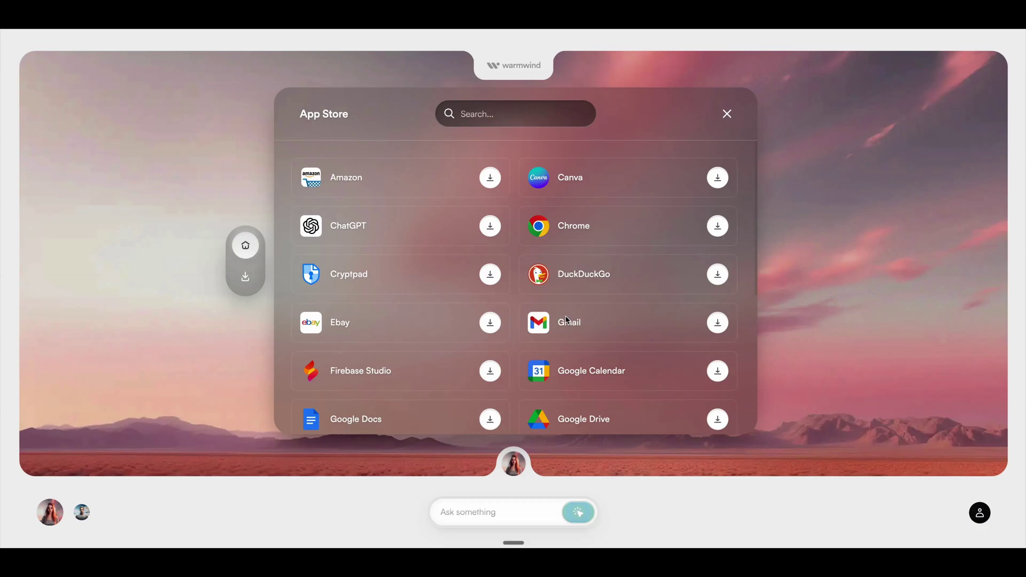
Download Ebay and Gmail from the App Store, then close it.
left_click(490, 324)
left_click(717, 327)
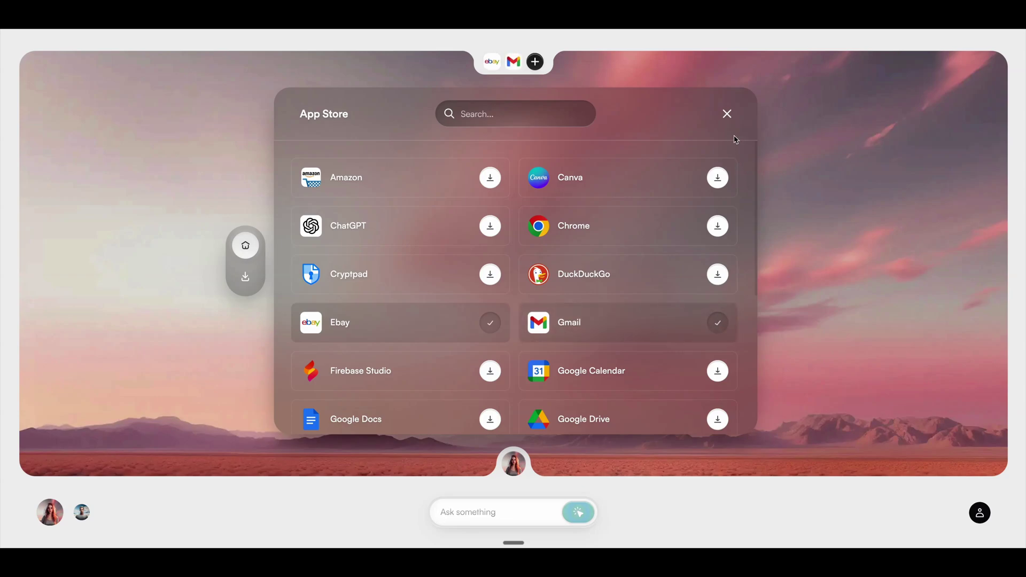
left_click(729, 119)
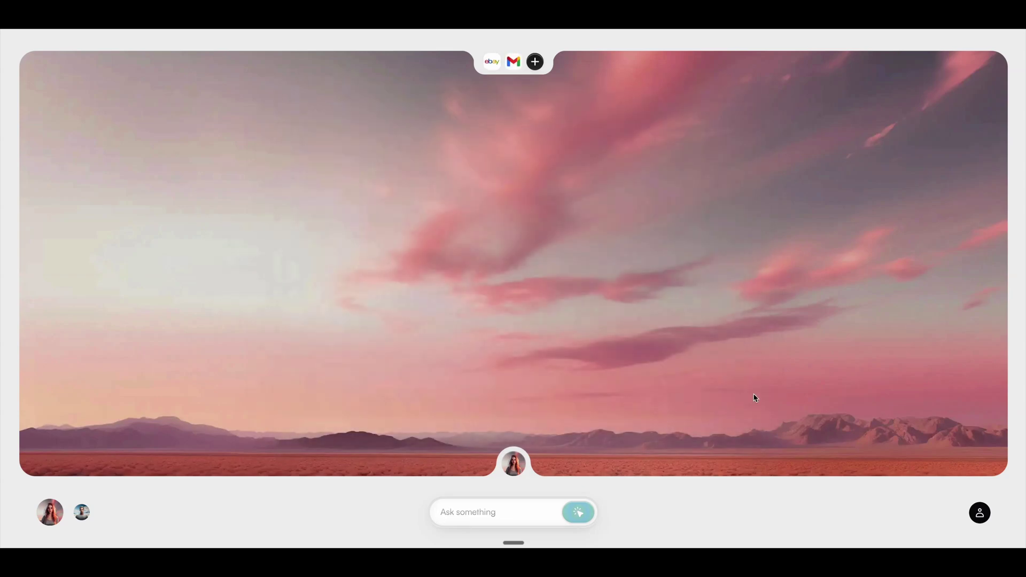
Start Teach mode, install Chrome from the App Store, and launch a Chrome window.
left_click(579, 520)
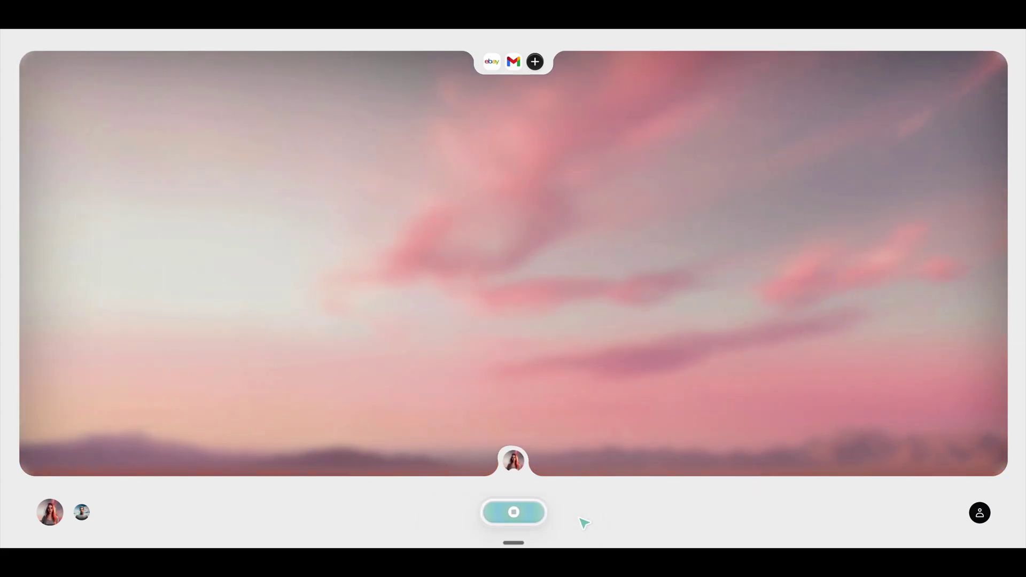
left_click(535, 62)
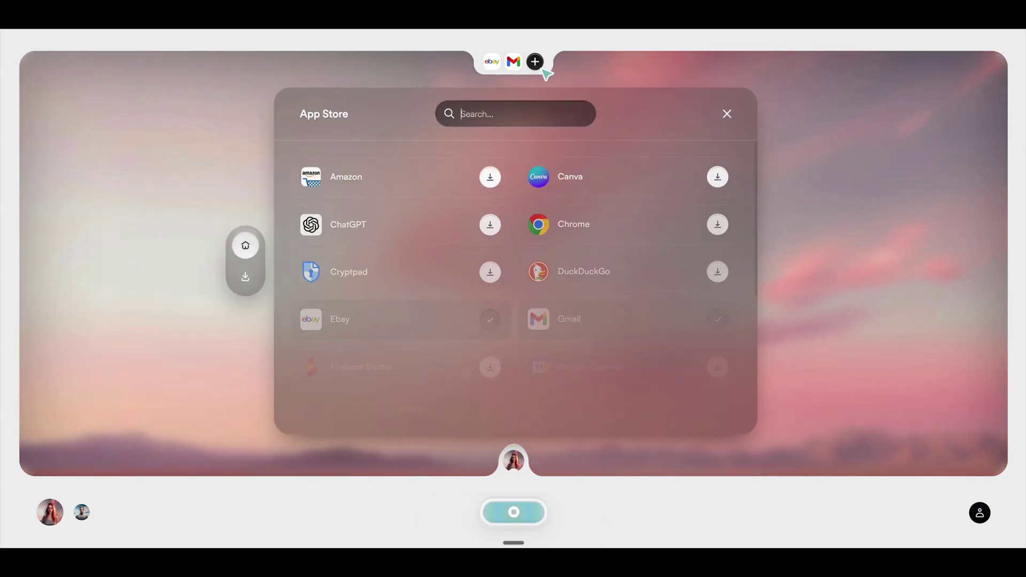
left_click(721, 229)
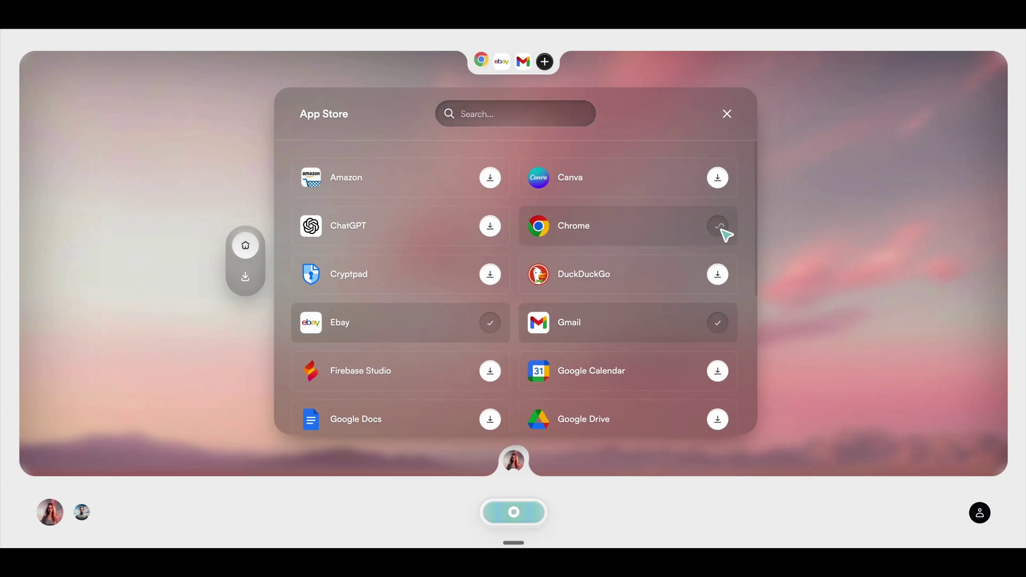
left_click(726, 114)
left_click(483, 64)
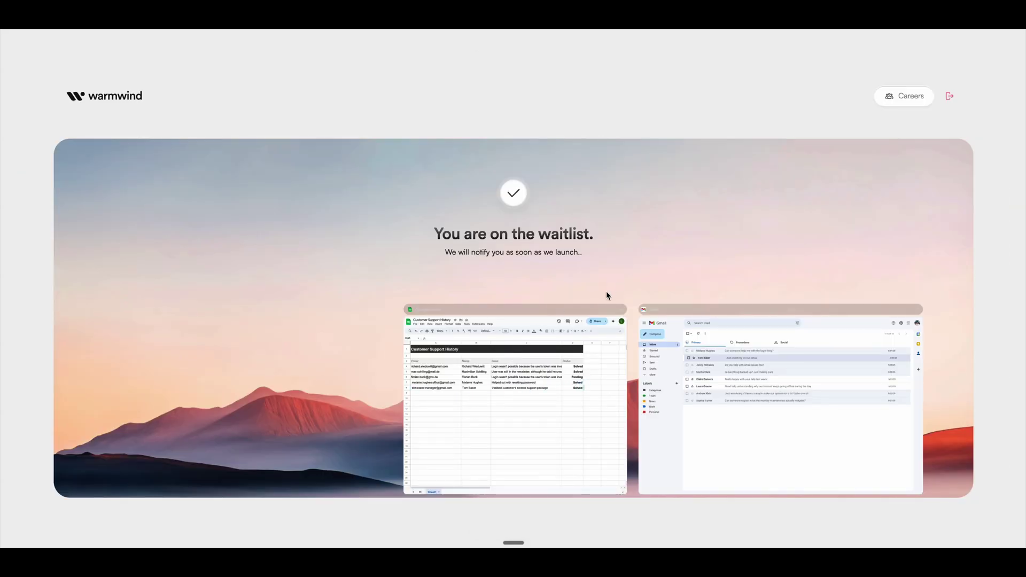
scroll(606, 290, "down", 8)
scroll(607, 295, "down", 5)
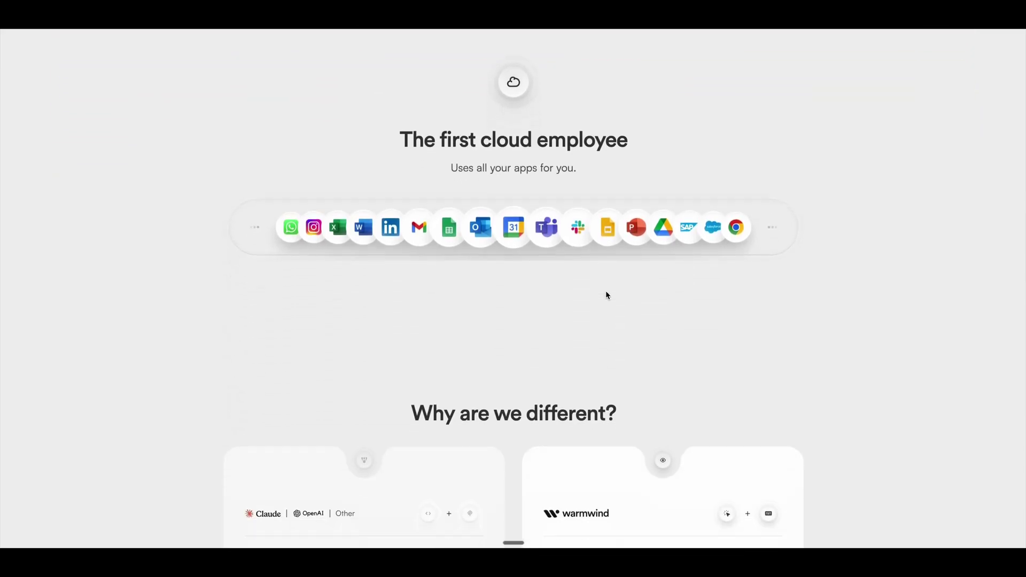
scroll(607, 294, "down", 3)
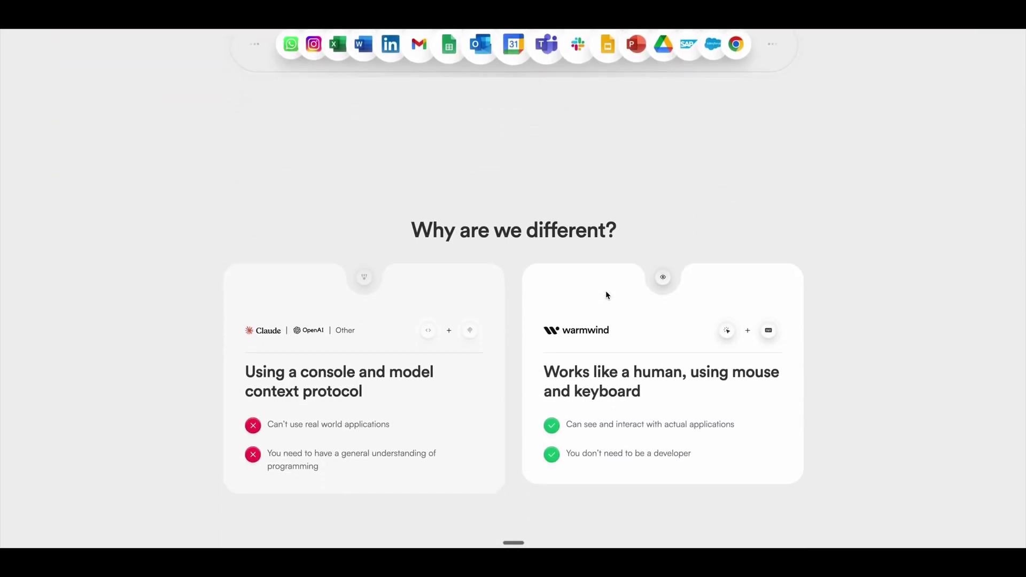